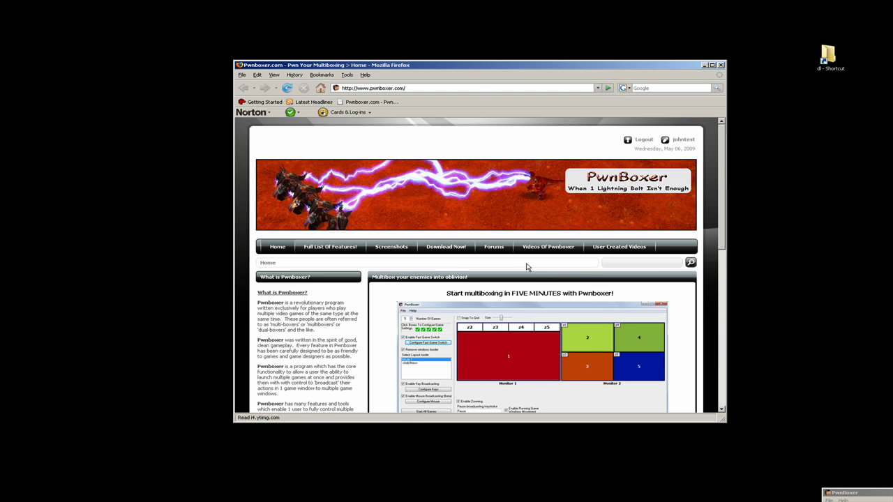
Try to download the PwnBoxer v01.01.0506.01 zip file from the website's Download Now page.
{"action": "left_click", "coordinate": [454, 248]}
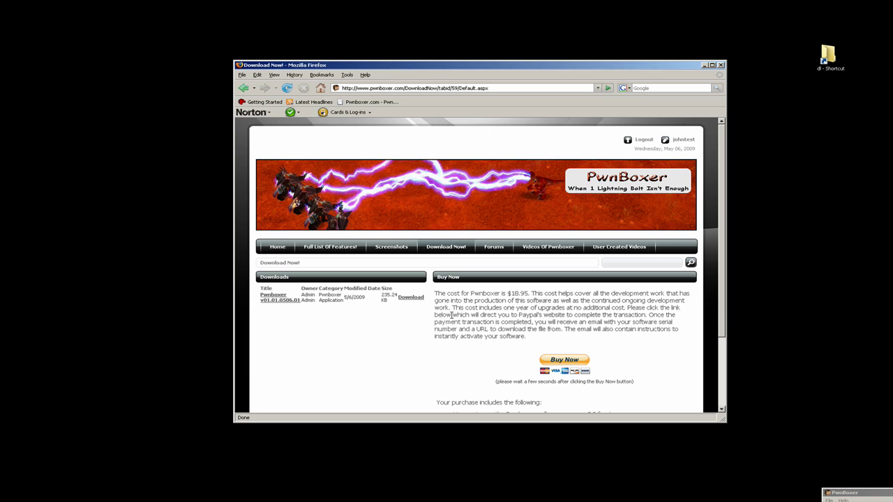
{"action": "left_click", "coordinate": [410, 297]}
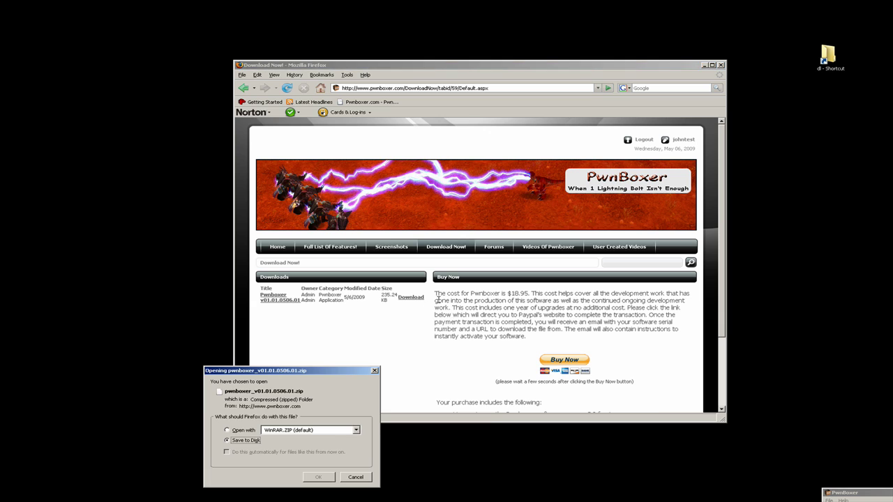
{"action": "left_click", "coordinate": [356, 477]}
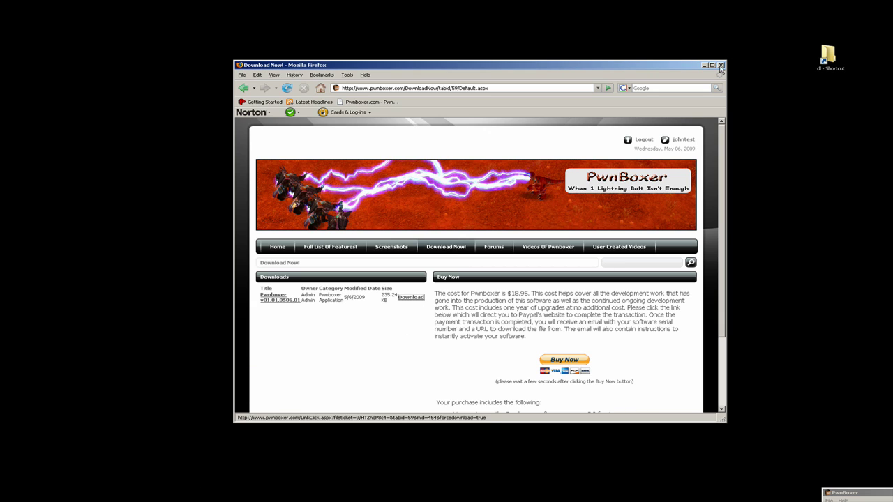
Close the browser and bring up the PwnBoxer configuration window.
{"action": "left_click", "coordinate": [720, 65]}
{"action": "double_click", "coordinate": [828, 56]}
{"action": "left_click", "coordinate": [537, 127]}
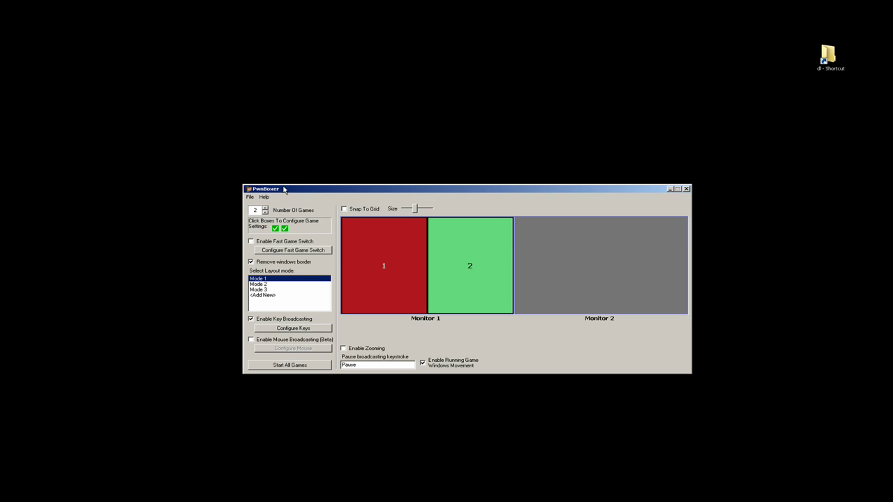
Check the game path settings configured for game 1 and game 2.
{"action": "left_click", "coordinate": [276, 229]}
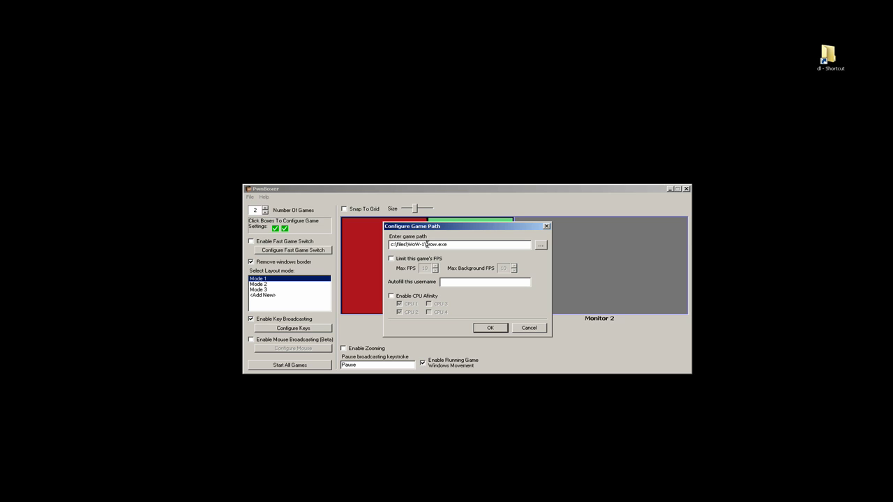
{"action": "left_click", "coordinate": [392, 259]}
{"action": "left_click", "coordinate": [532, 326]}
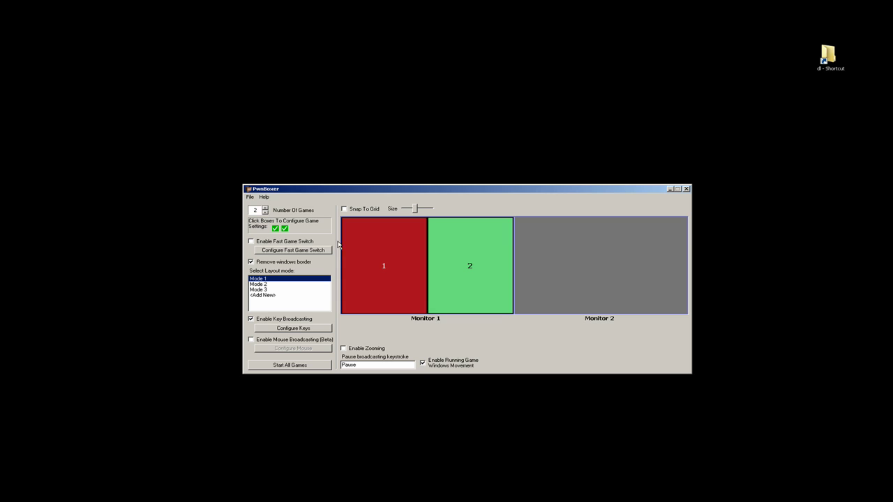
{"action": "left_click", "coordinate": [285, 228]}
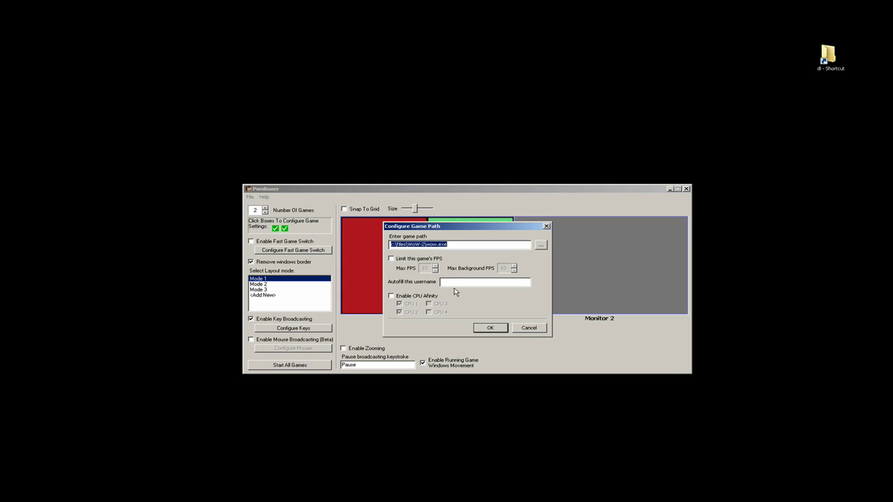
{"action": "left_click", "coordinate": [530, 329]}
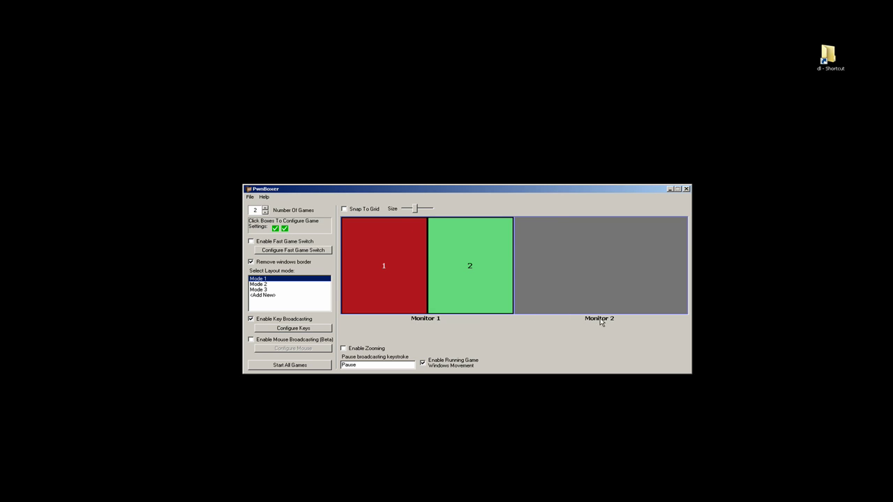
Move the game 2 and game 1 regions from Monitor 1 to Monitor 2 in the Mode 1 layout.
{"action": "right_click", "coordinate": [484, 265]}
{"action": "left_click", "coordinate": [515, 322]}
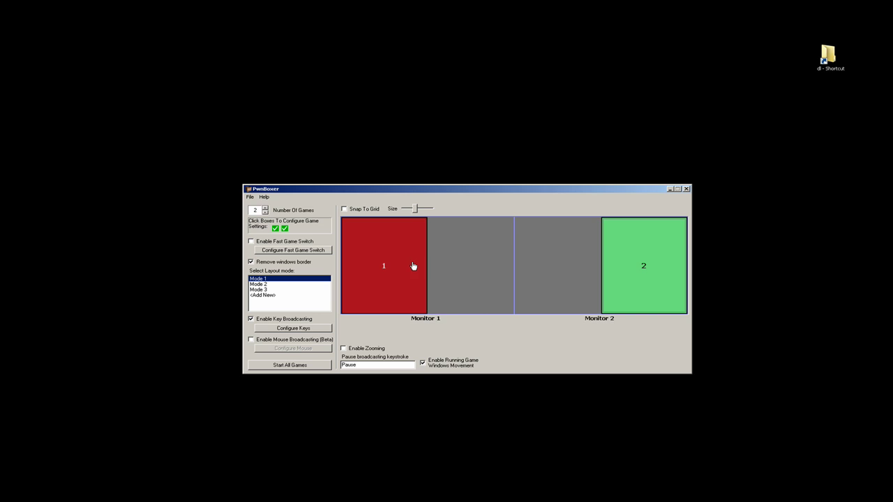
{"action": "right_click", "coordinate": [413, 265]}
{"action": "left_click", "coordinate": [440, 321]}
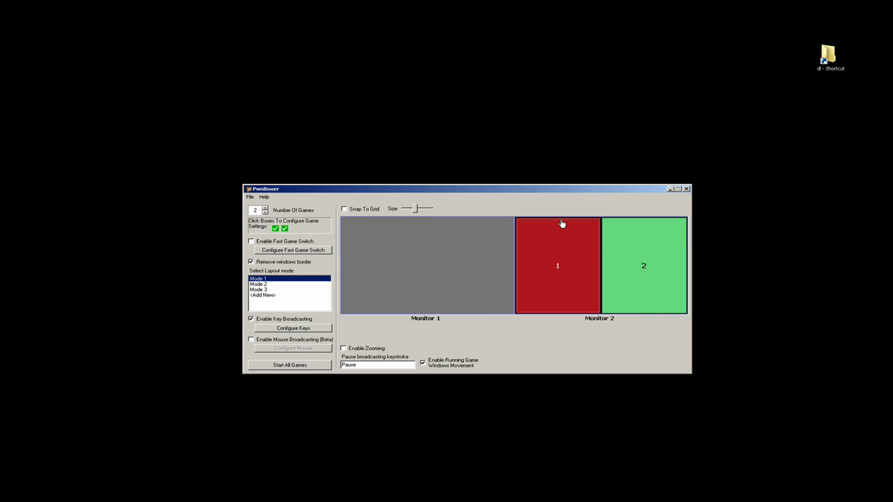
Start all games and resize regions 1 and 2 to equal side-by-side areas across the lower part of Monitor 2.
{"action": "left_click_drag", "start_coordinate": [560, 219], "coordinate": [558, 300]}
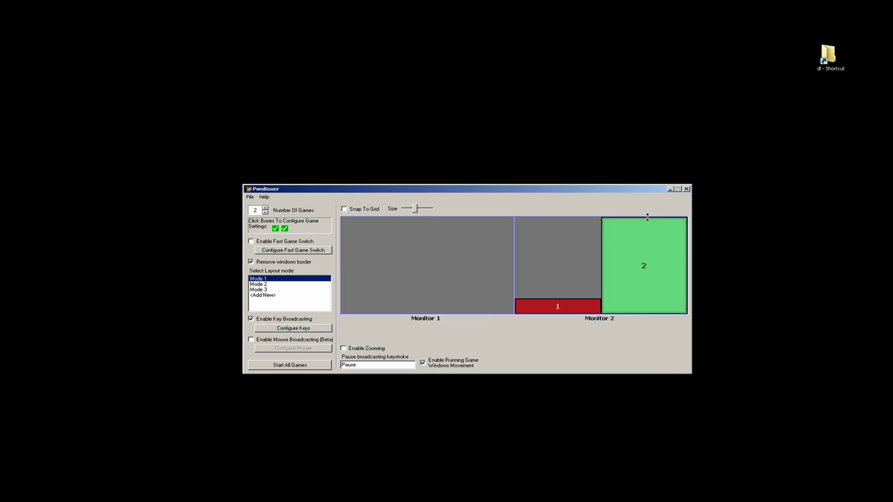
{"action": "left_click_drag", "start_coordinate": [647, 218], "coordinate": [556, 298]}
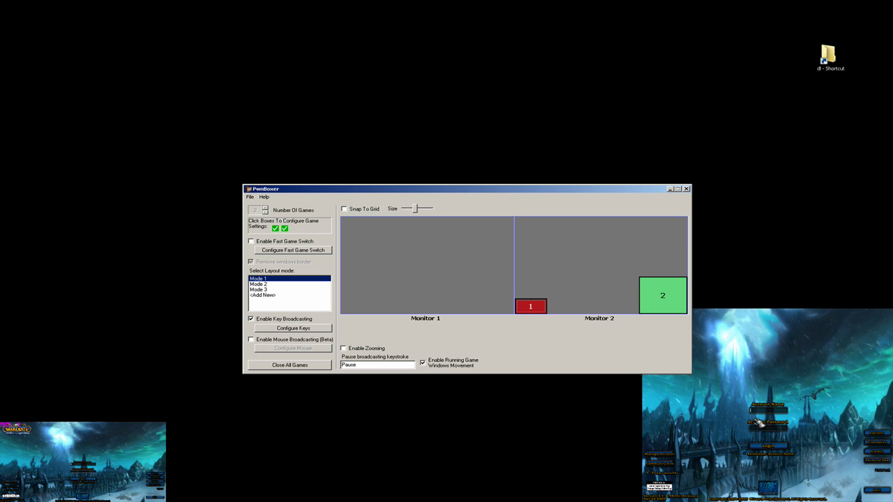
{"action": "left_click_drag", "start_coordinate": [534, 304], "coordinate": [576, 272]}
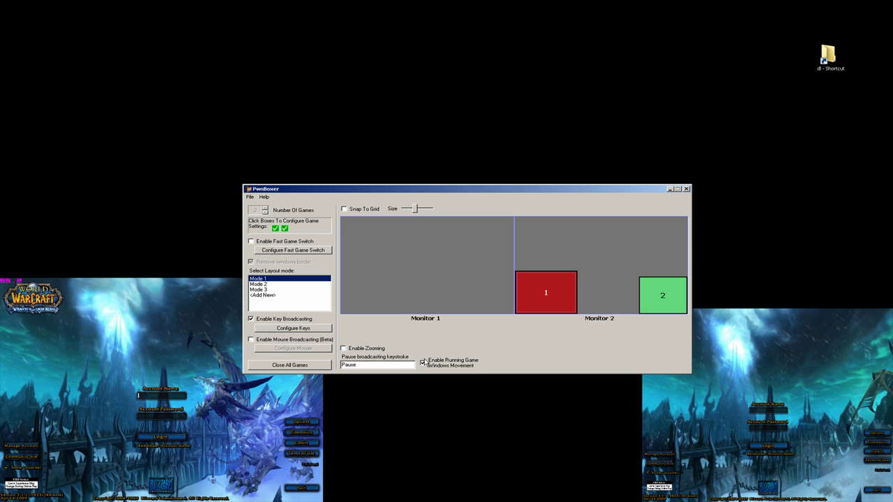
{"action": "left_click_drag", "start_coordinate": [577, 272], "coordinate": [588, 243]}
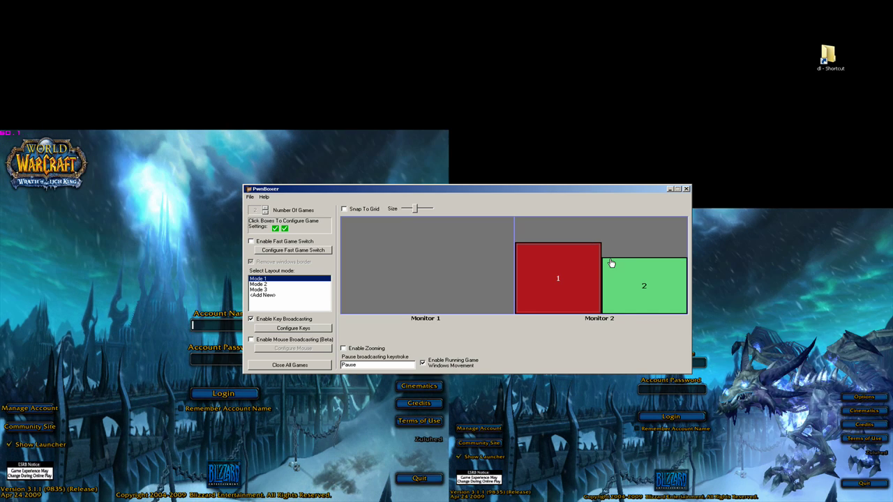
{"action": "left_click_drag", "start_coordinate": [611, 258], "coordinate": [609, 243]}
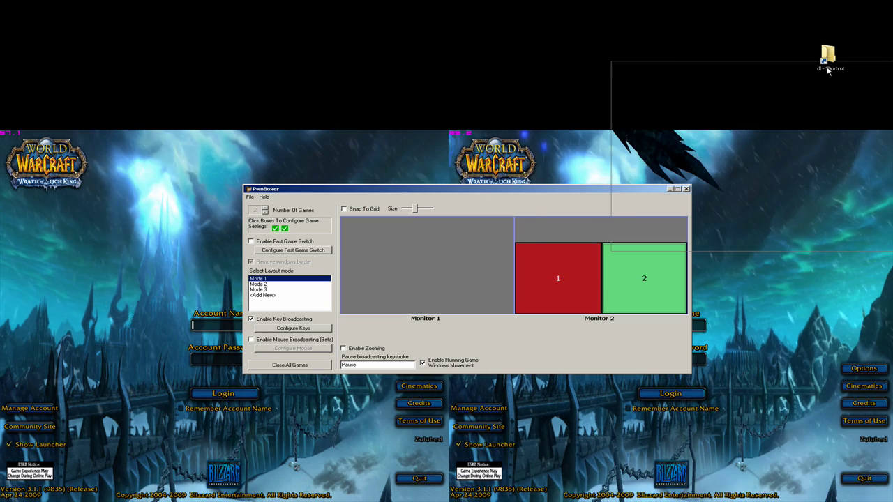
Move the PwnBoxer window out of the way and enter the world with the characters in both games.
{"action": "left_click_drag", "start_coordinate": [827, 70], "coordinate": [827, 69]}
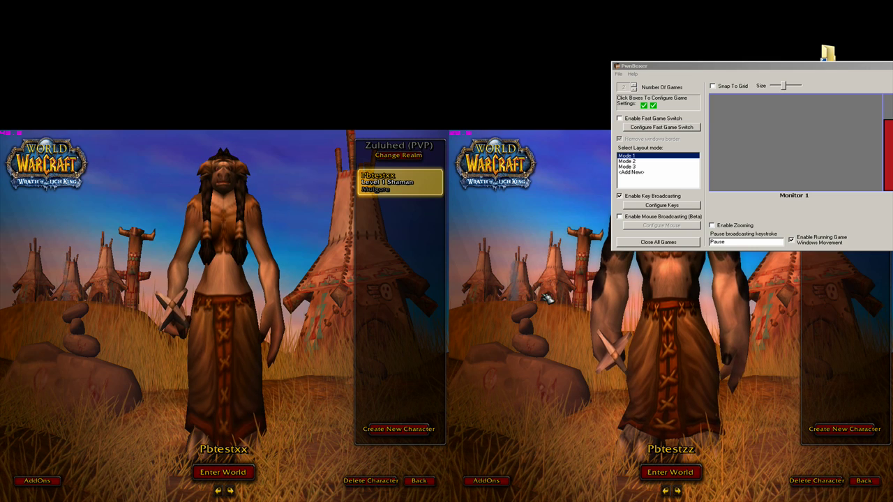
{"action": "left_click", "coordinate": [545, 295]}
{"action": "key", "text": "Return"}
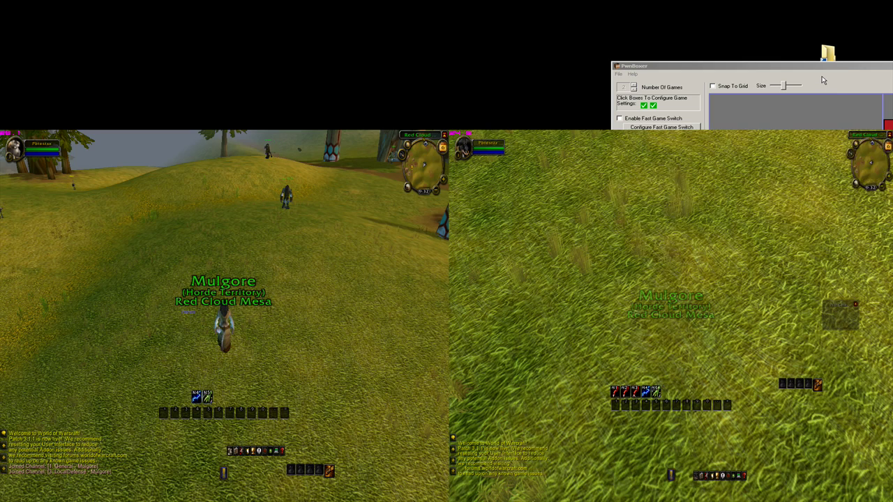
Bring PwnBoxer back over the games, enable zooming and lay out zoom windows z1 and z2 above the two game regions.
{"action": "left_click", "coordinate": [823, 76]}
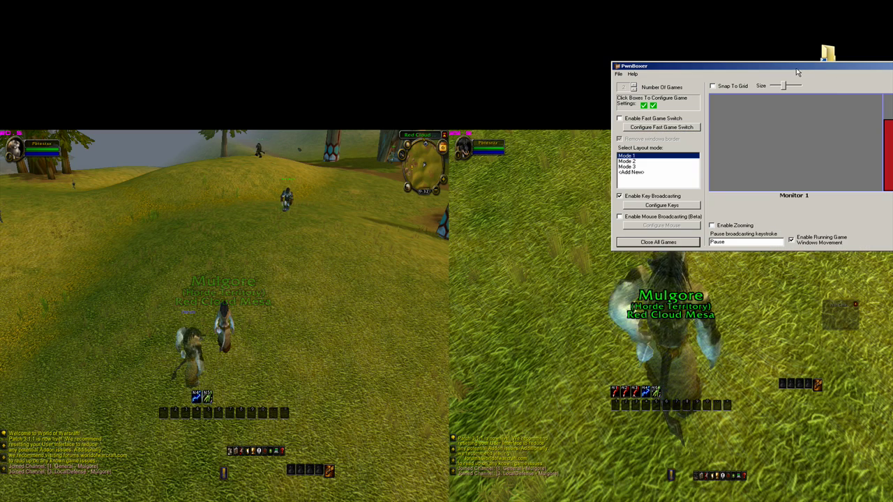
{"action": "left_click_drag", "start_coordinate": [796, 68], "coordinate": [287, 204]}
{"action": "left_click", "coordinate": [677, 219]}
{"action": "right_click", "coordinate": [730, 122]}
{"action": "left_click", "coordinate": [762, 137]}
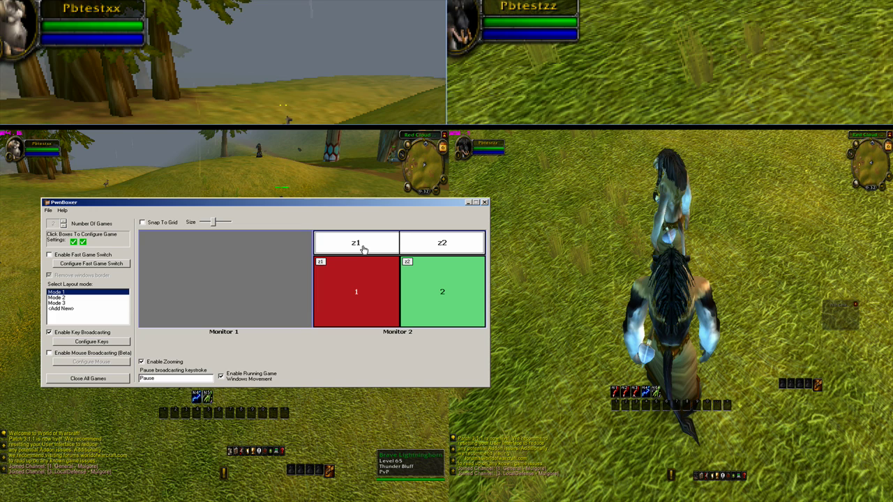
Shorten the zoom windows, extend game 1 up to them and position the z1 and z2 source areas over the character portraits.
{"action": "left_click_drag", "start_coordinate": [363, 255], "coordinate": [318, 252]}
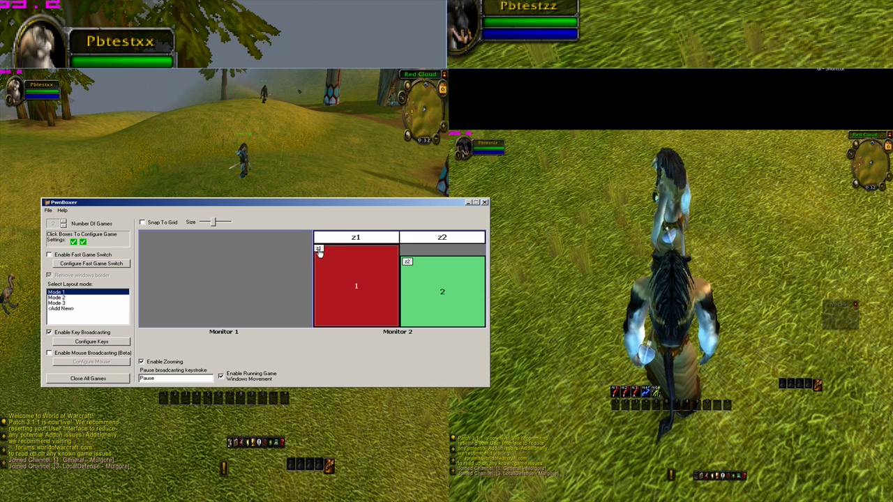
{"action": "left_click_drag", "start_coordinate": [408, 264], "coordinate": [405, 261]}
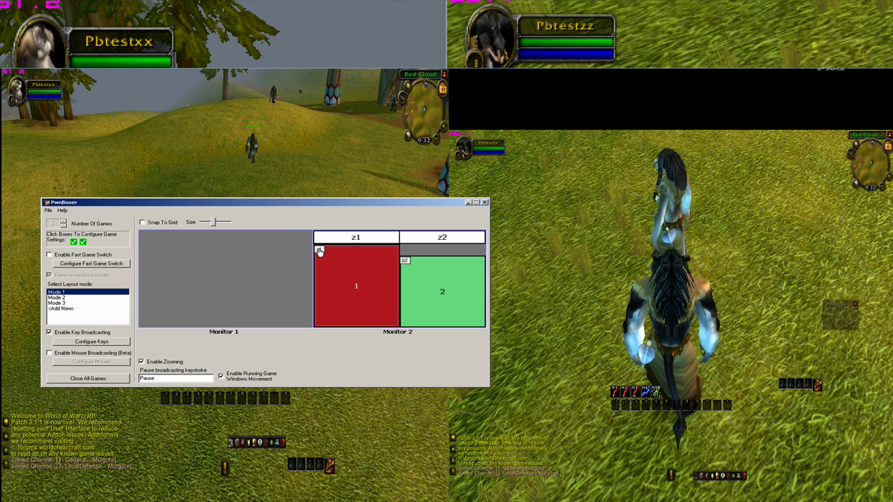
{"action": "left_click_drag", "start_coordinate": [318, 250], "coordinate": [318, 253]}
Move the PwnBoxer window aside and, in the first game, target Pbtestzz and invite the character to the party.
{"action": "left_click_drag", "start_coordinate": [161, 206], "coordinate": [892, 97]}
{"action": "left_click", "coordinate": [580, 179]}
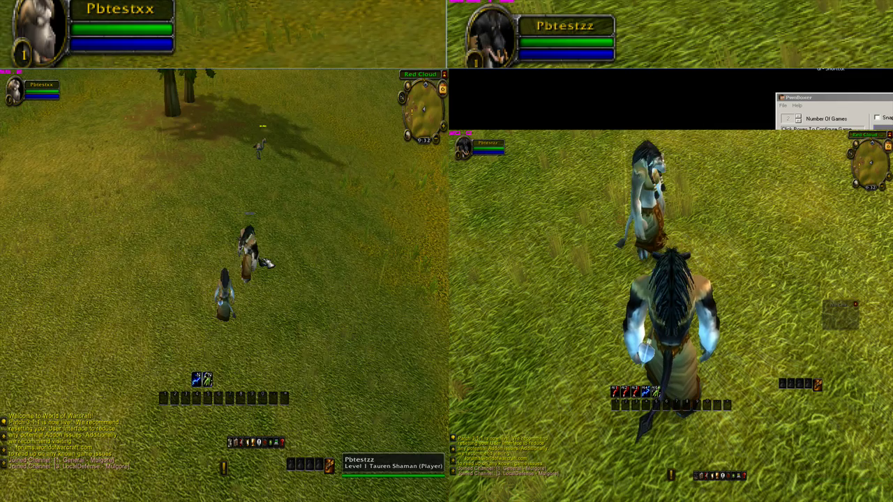
{"action": "left_click", "coordinate": [253, 254]}
{"action": "right_click", "coordinate": [105, 87]}
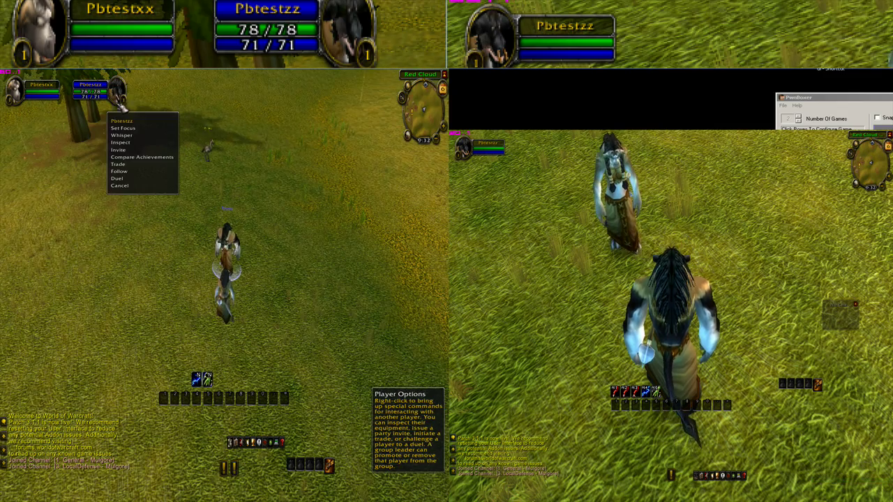
{"action": "left_click", "coordinate": [129, 153]}
In the second game, open the macro window with /macro and show the Pbtestzz-specific macros.
{"action": "left_click", "coordinate": [660, 197]}
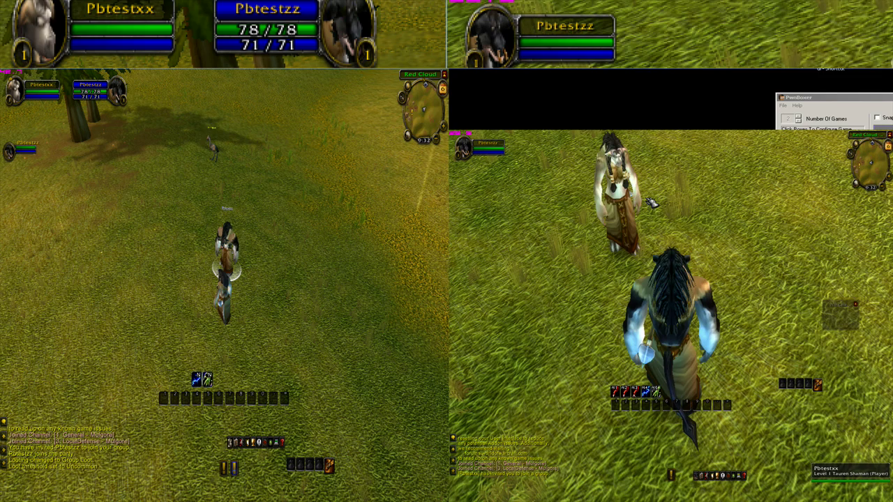
{"action": "type", "text": "1/macro"}
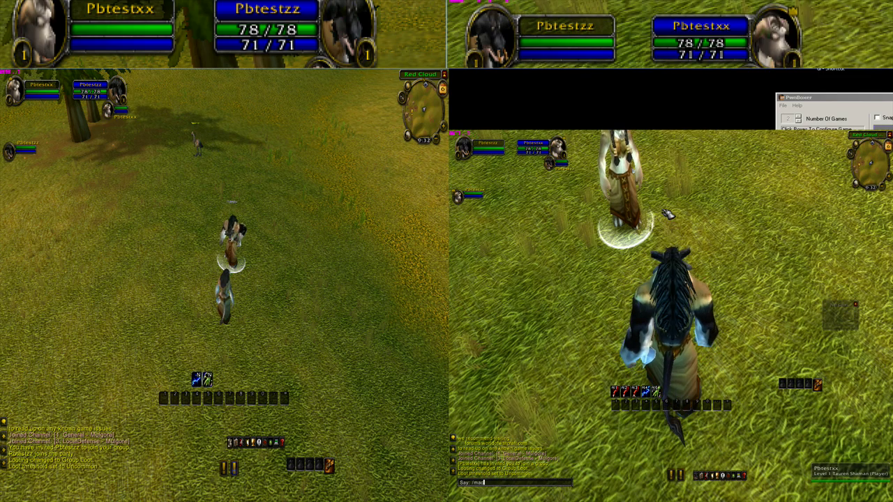
{"action": "key", "text": "Return"}
{"action": "left_click", "coordinate": [527, 189]}
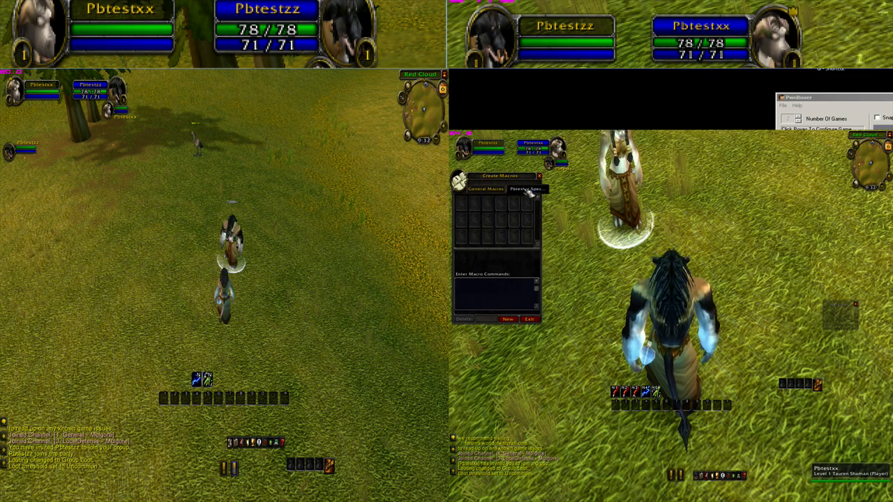
Create a character-specific macro named FOCUS with the command /focus pbtestxx.
{"action": "left_click", "coordinate": [507, 319]}
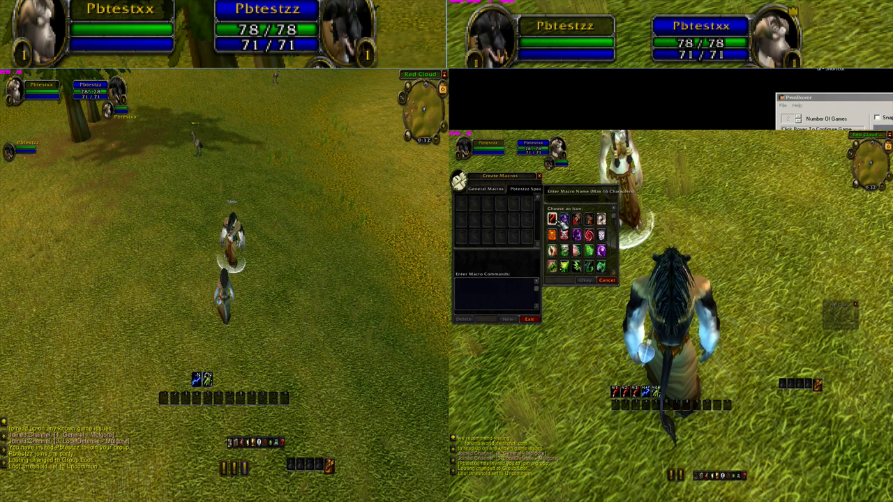
{"action": "type", "text": "FOCUS"}
{"action": "key", "text": "Return"}
{"action": "type", "text": "/"}
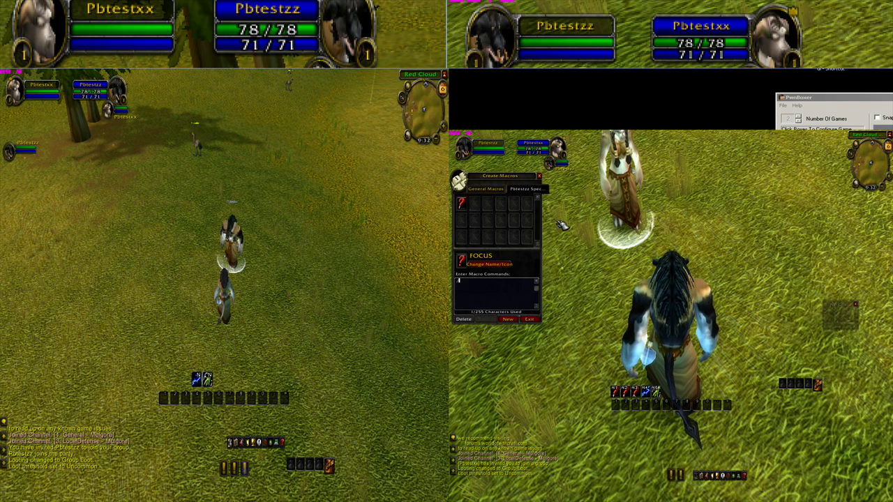
{"action": "type", "text": "focus "}
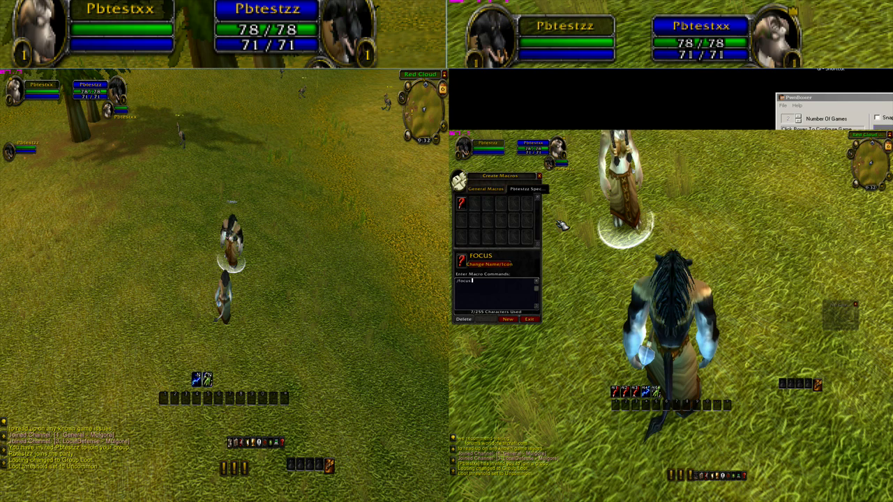
{"action": "type", "text": "pbtestxx"}
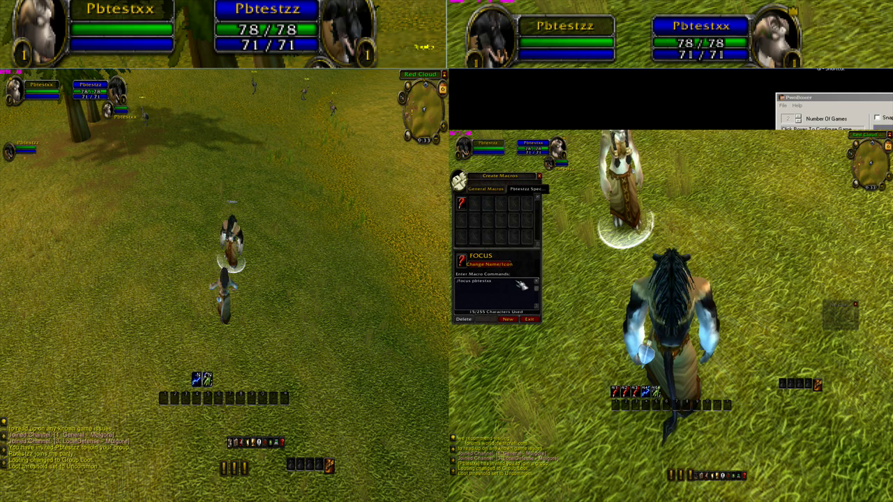
Create a macro named FOLLOW with the command /follow focus and place it on the action bar.
{"action": "left_click", "coordinate": [508, 319]}
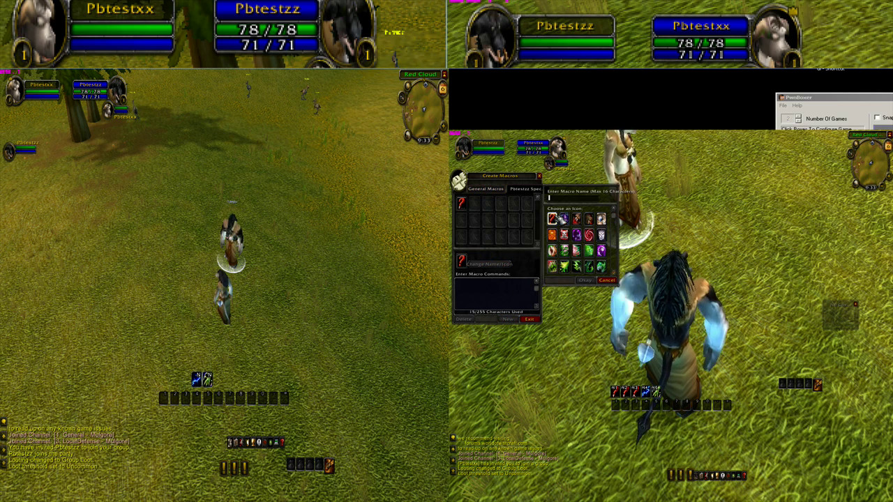
{"action": "type", "text": "FOLLOW"}
{"action": "key", "text": "Return"}
{"action": "type", "text": "/fo"}
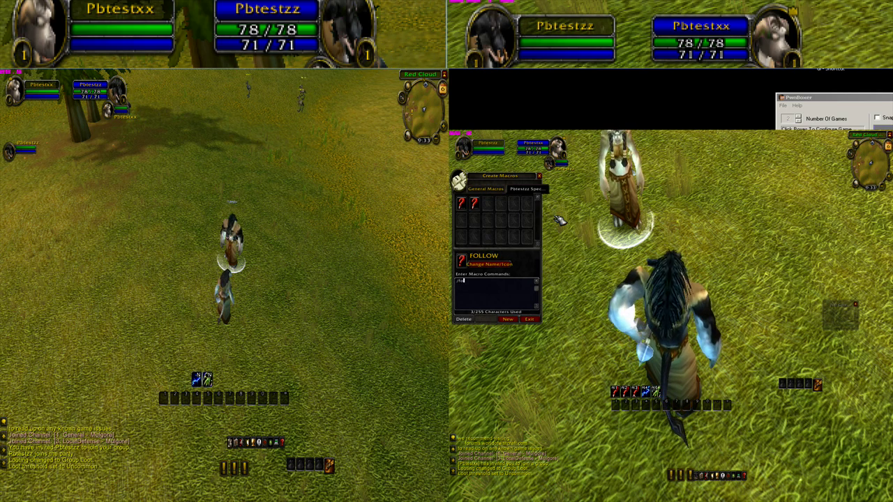
{"action": "type", "text": "llow focus"}
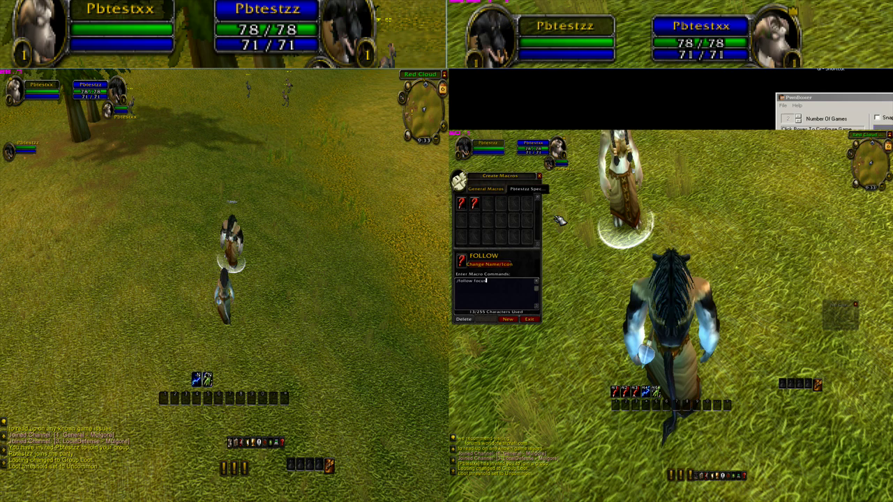
{"action": "left_click_drag", "start_coordinate": [475, 204], "coordinate": [623, 388]}
{"action": "left_click", "coordinate": [599, 377]}
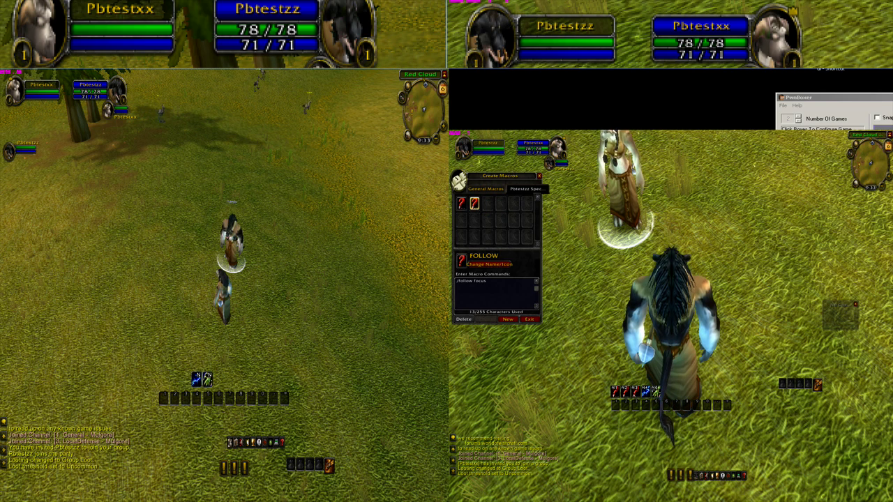
Create a macro named ASSIST with the command /assist focus, place it on the action bar and close the macro window.
{"action": "left_click", "coordinate": [507, 320]}
{"action": "type", "text": "ASSI"}
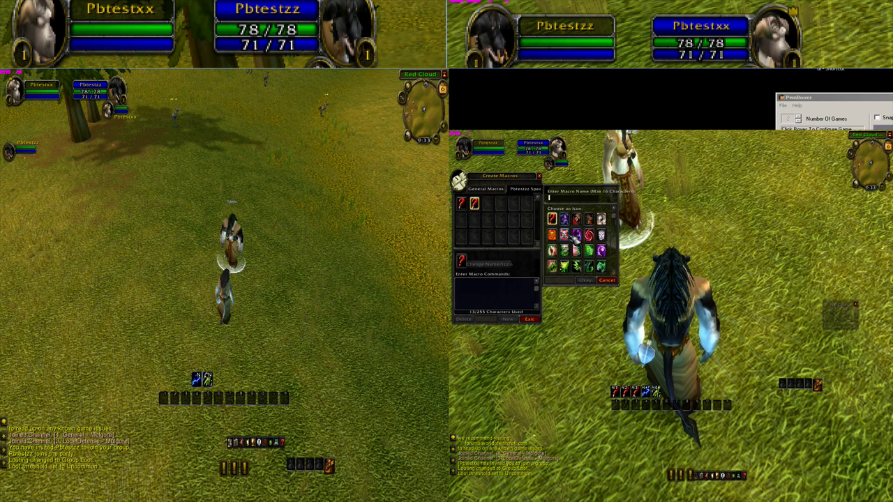
{"action": "type", "text": "ST"}
{"action": "key", "text": "Return"}
{"action": "type", "text": "/follow focus"}
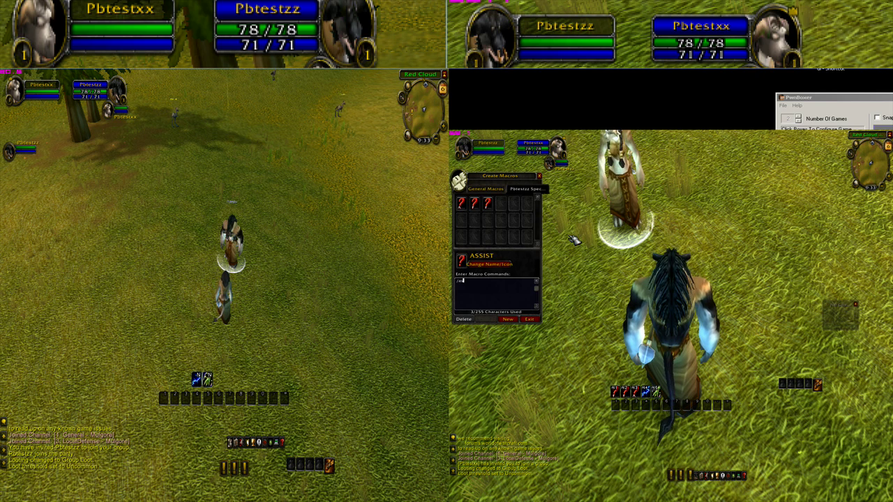
{"action": "type", "text": "t"}
{"action": "left_click", "coordinate": [487, 203]}
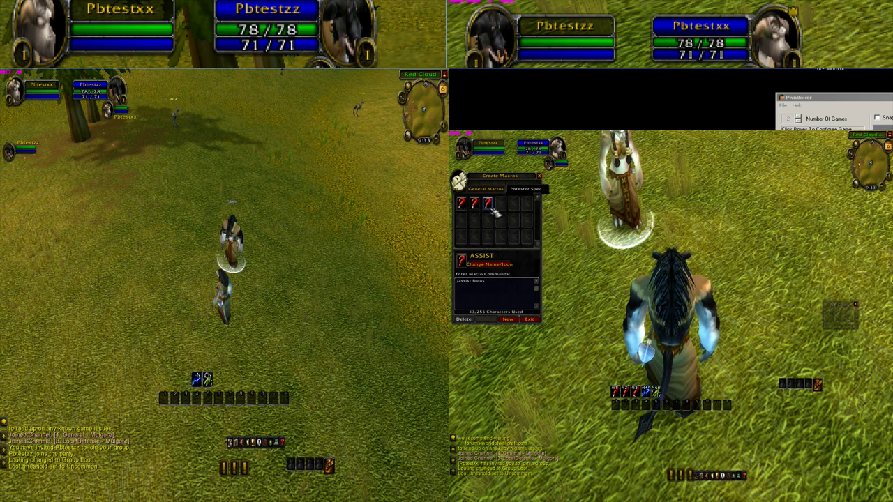
{"action": "left_click", "coordinate": [461, 205]}
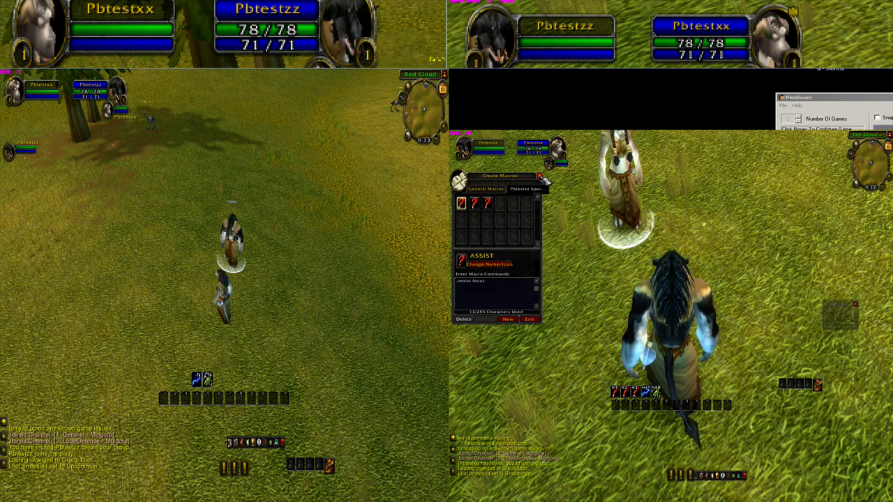
{"action": "key", "text": "Escape"}
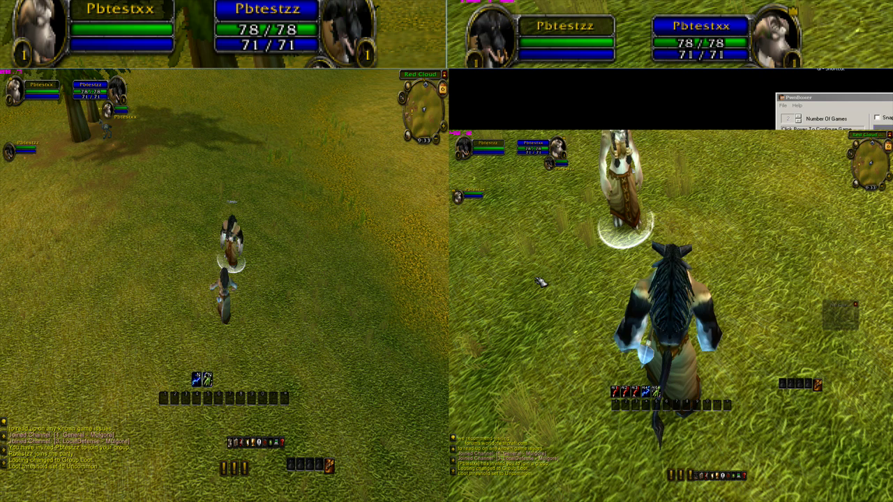
Open Bartender4 with /bt, inspect the key bindings of the Bar 2 buttons in binding mode, and leave without saving.
{"action": "type", "text": "/bt"}
{"action": "key", "text": "Return"}
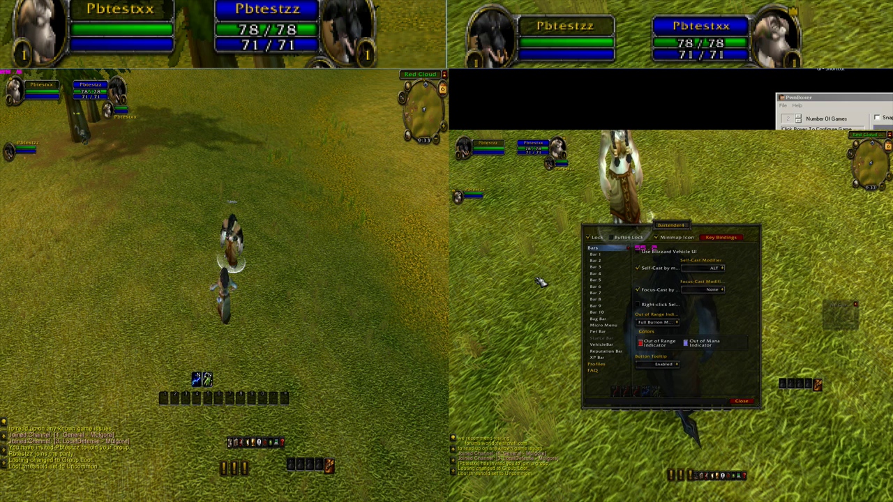
{"action": "left_click", "coordinate": [732, 238]}
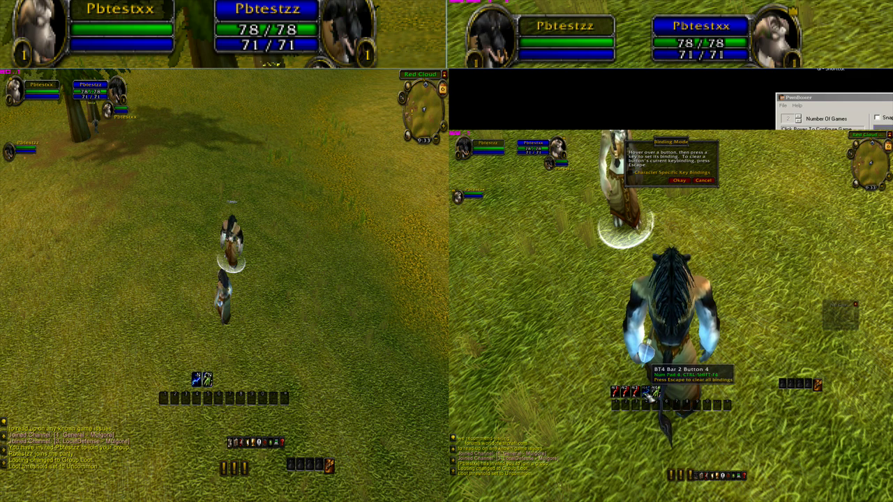
{"action": "key", "text": "KP_6"}
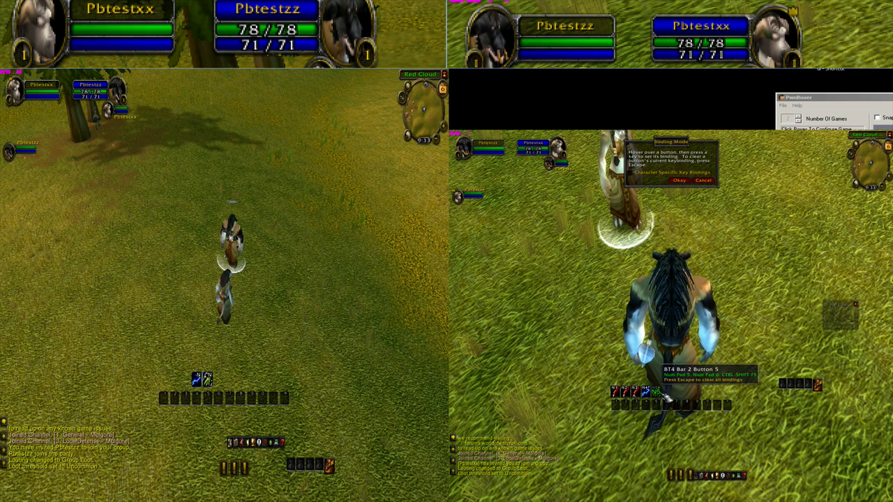
{"action": "left_click", "coordinate": [704, 181]}
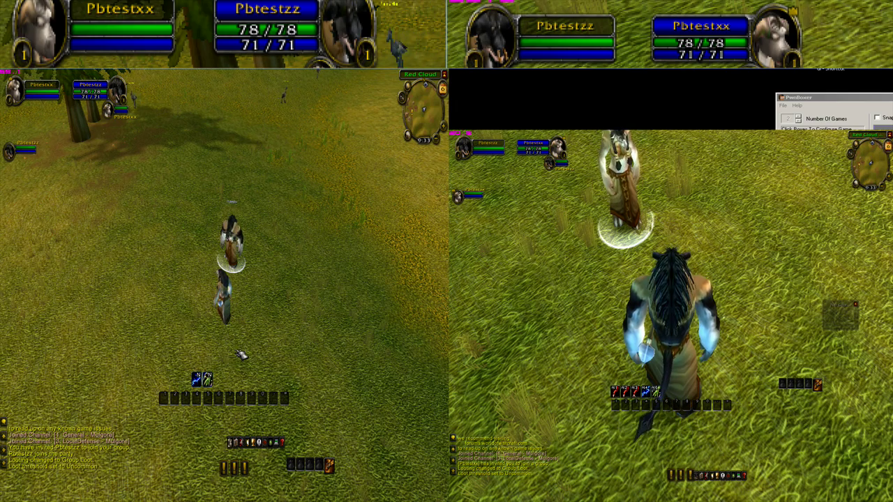
Test the focus and follow macros by making Pbtestzz follow Pbtestxx while Pbtestxx runs across the field.
{"action": "left_click_drag", "start_coordinate": [337, 203], "coordinate": [278, 206]}
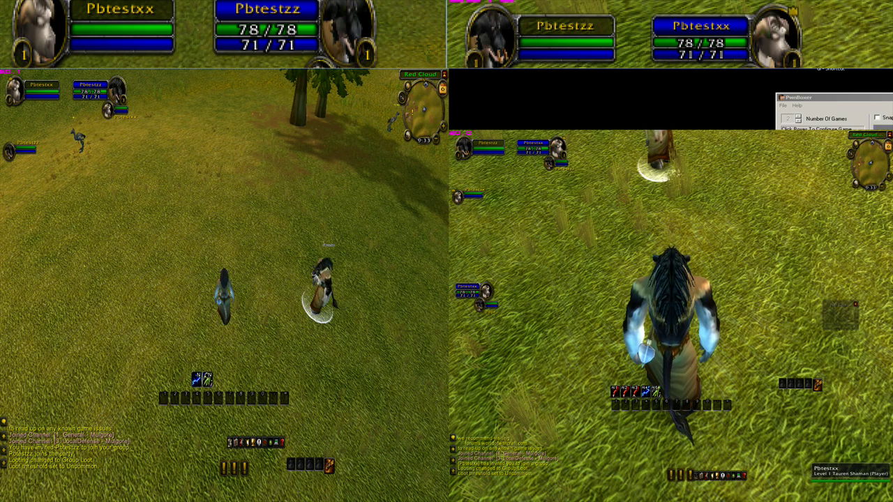
{"action": "key", "text": "a"}
{"action": "key", "text": "d"}
{"action": "key", "text": "f"}
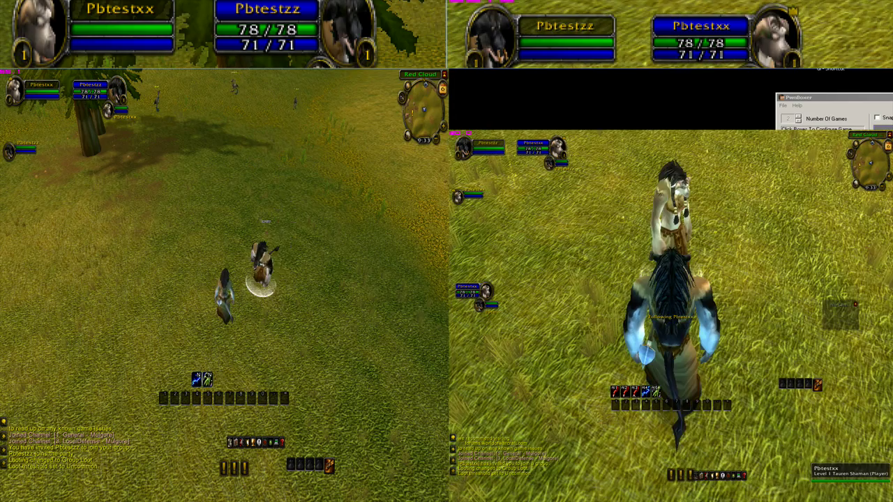
{"action": "key", "text": "w"}
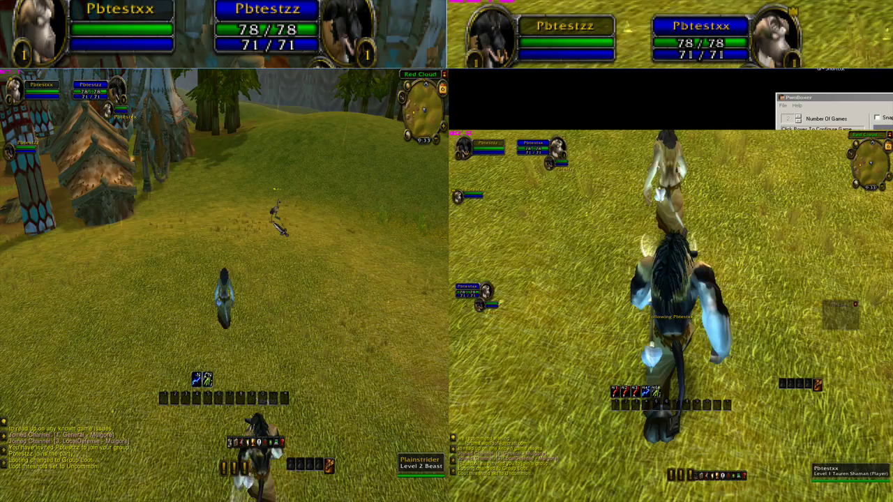
Target the Plainstrider in the first game, assist with the second character, and cast Lightning Bolt repeatedly with both characters.
{"action": "left_click", "coordinate": [280, 210]}
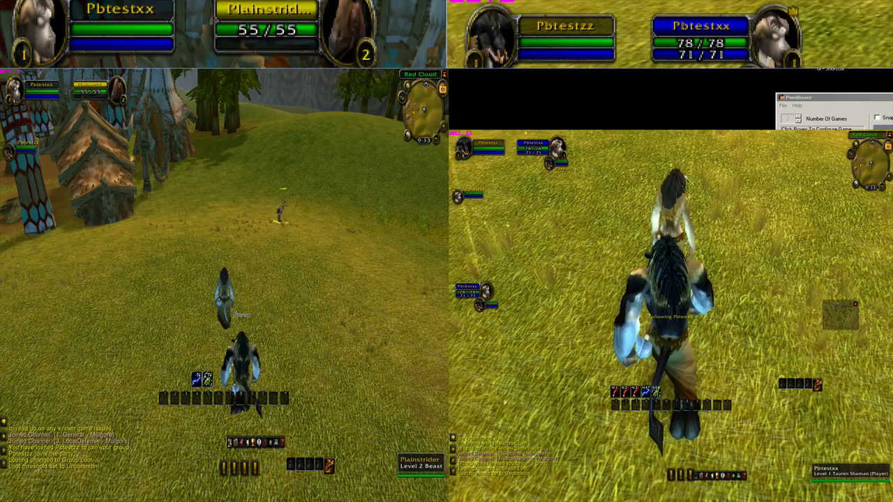
{"action": "key", "text": "f"}
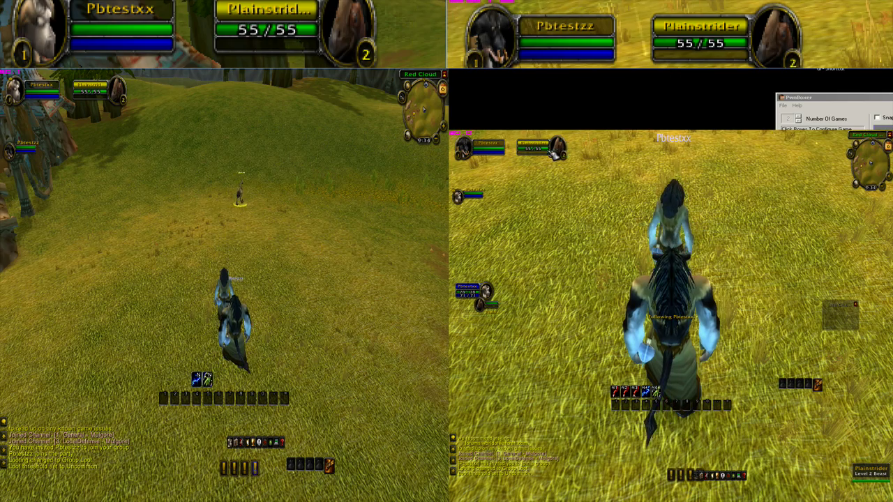
{"action": "key", "text": "w"}
{"action": "key", "text": "4"}
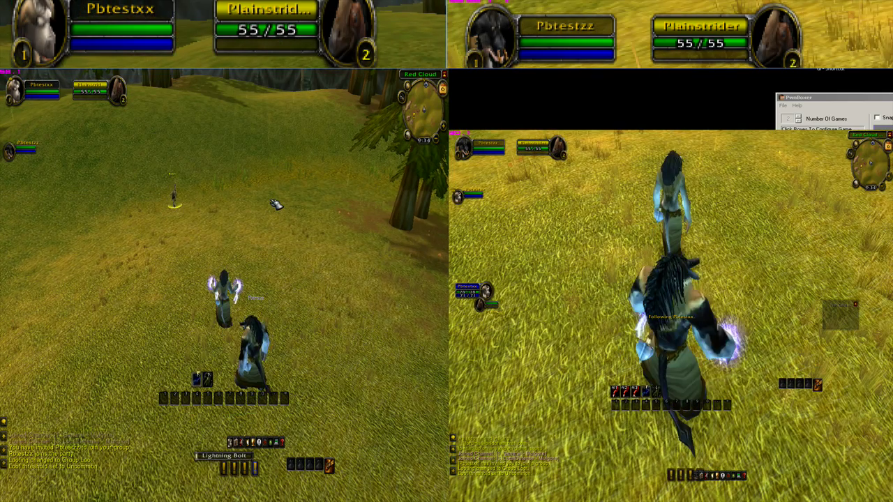
{"action": "key", "text": "4"}
{"action": "key", "text": "4"}
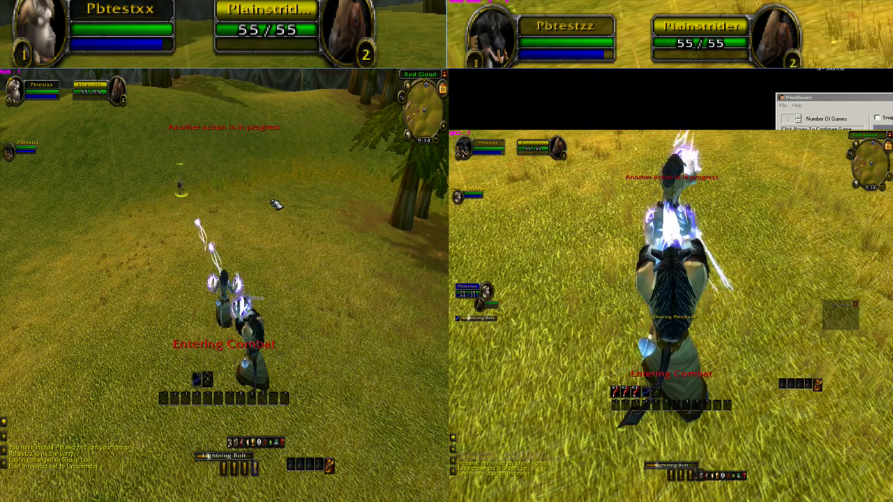
{"action": "key", "text": "4"}
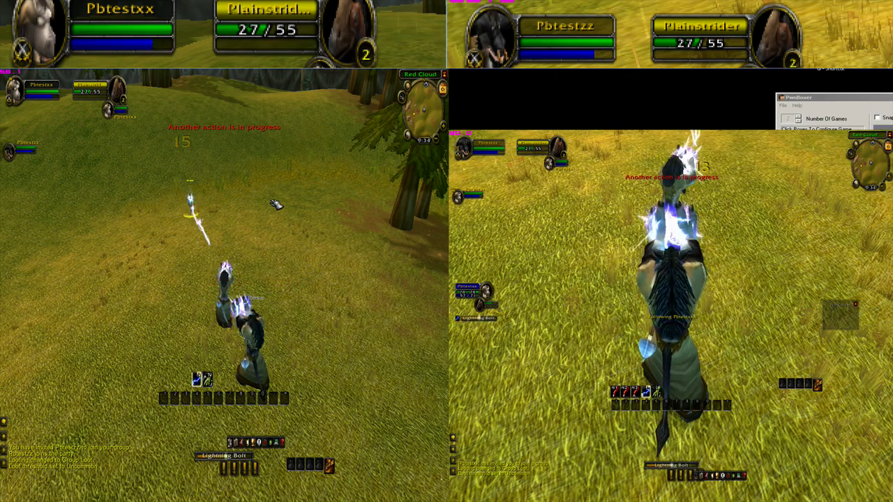
Approach and target the level 65 Brave in the first game, assist with the second character, and cast Healing Wave with both.
{"action": "key", "text": "w"}
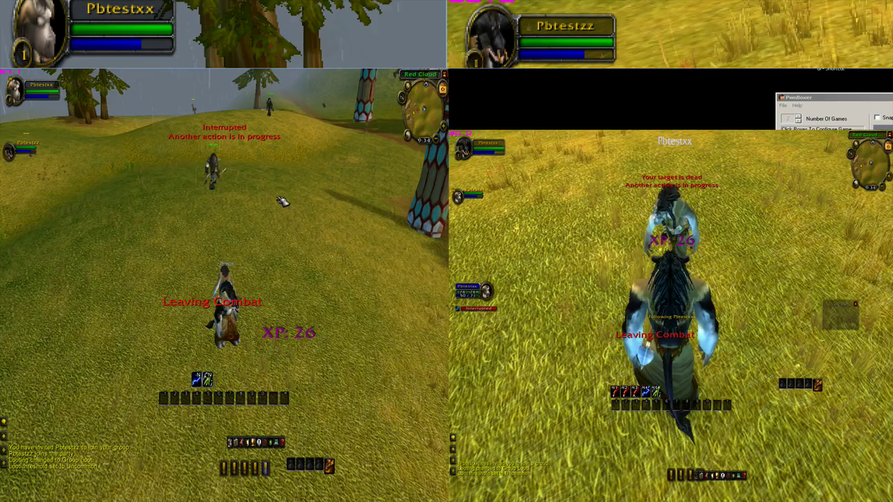
{"action": "left_click", "coordinate": [219, 173]}
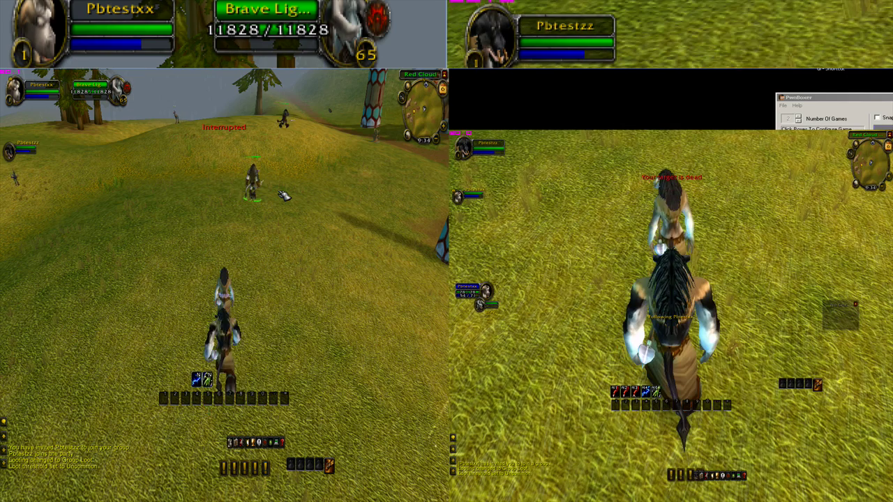
{"action": "key", "text": "f"}
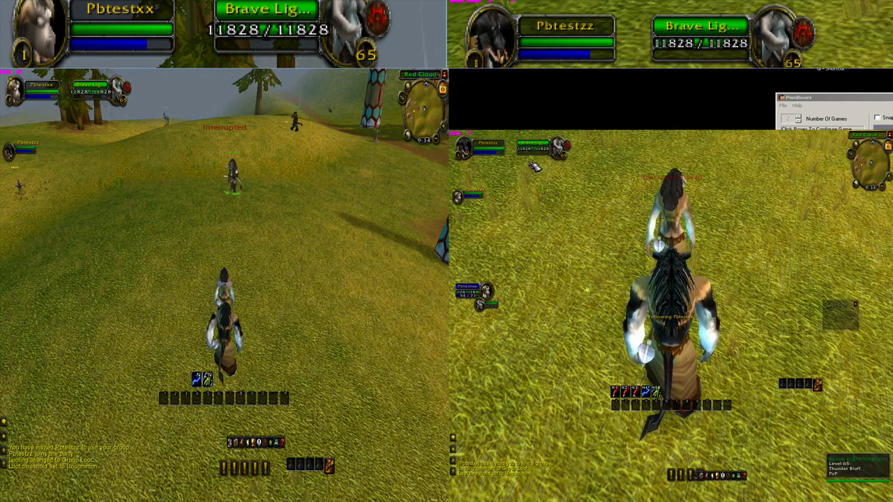
{"action": "key", "text": "1"}
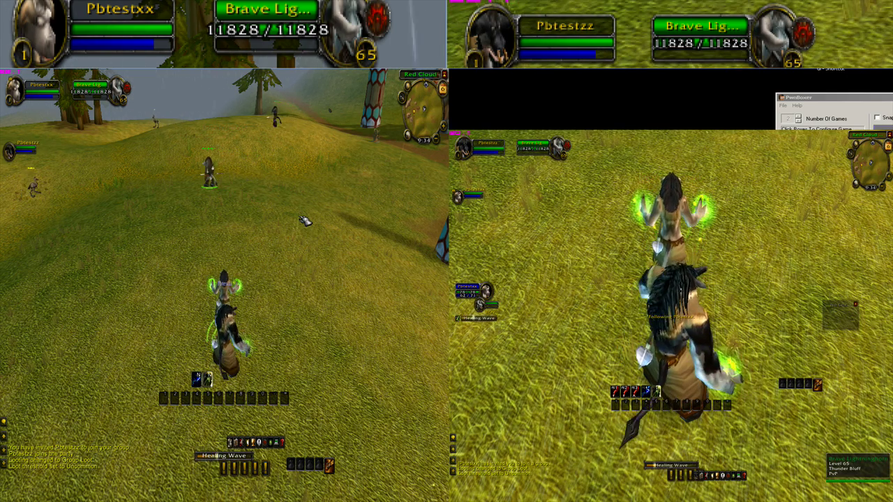
{"action": "key", "text": "1"}
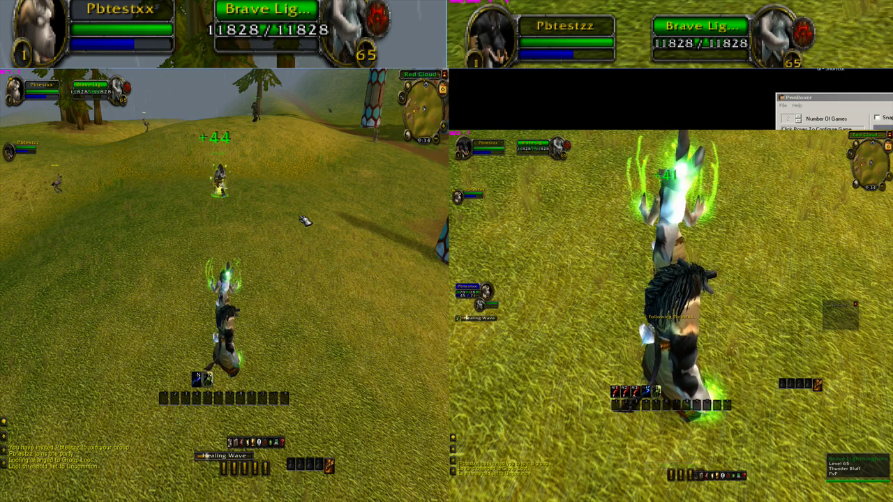